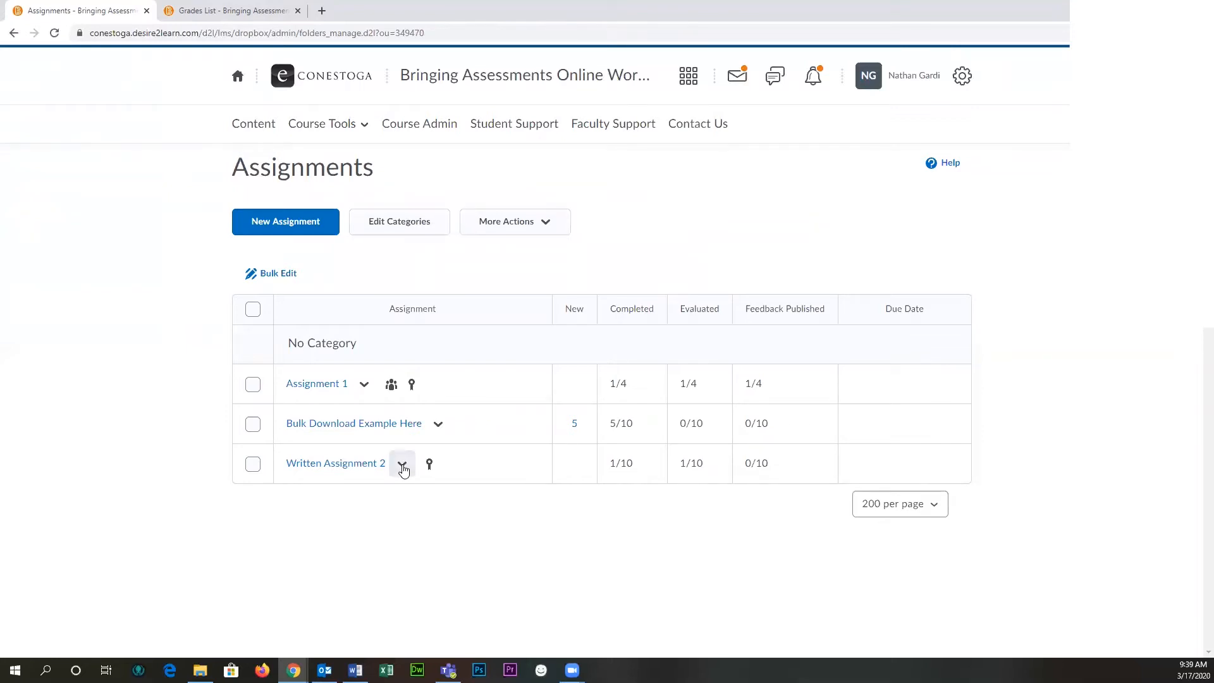
# Open Written Assignment 2 for editing and review its submission, evaluation and feedback properties
pyautogui.click(403, 466)
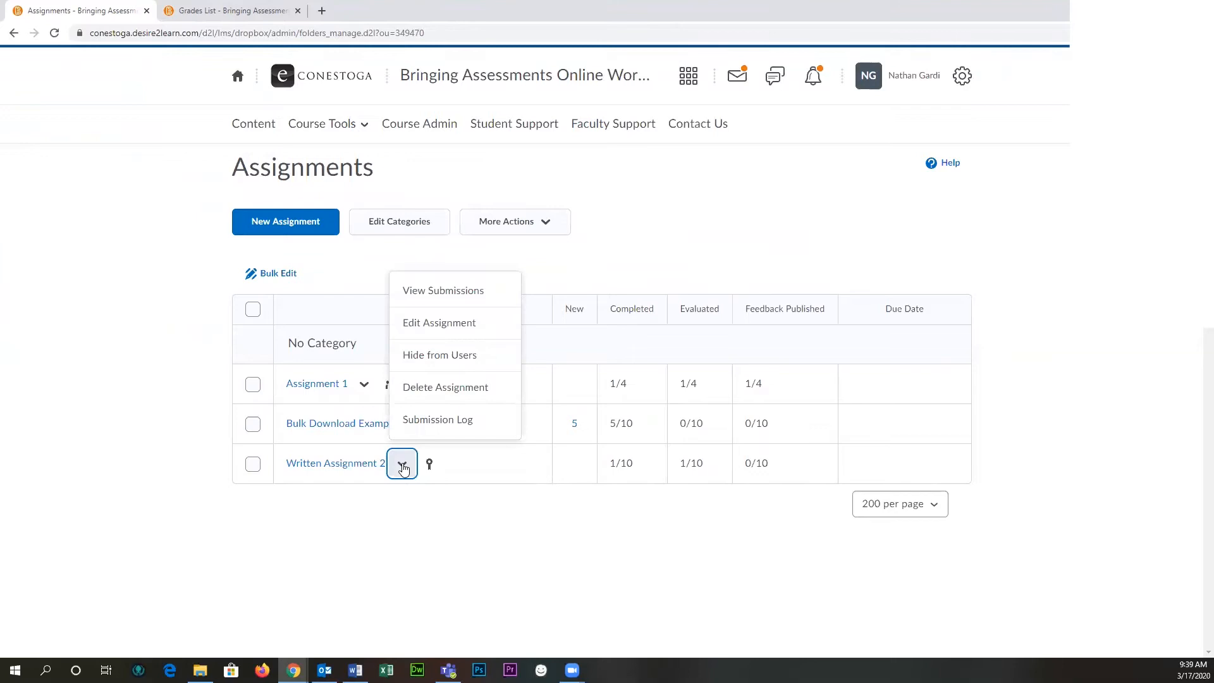
pyautogui.click(465, 325)
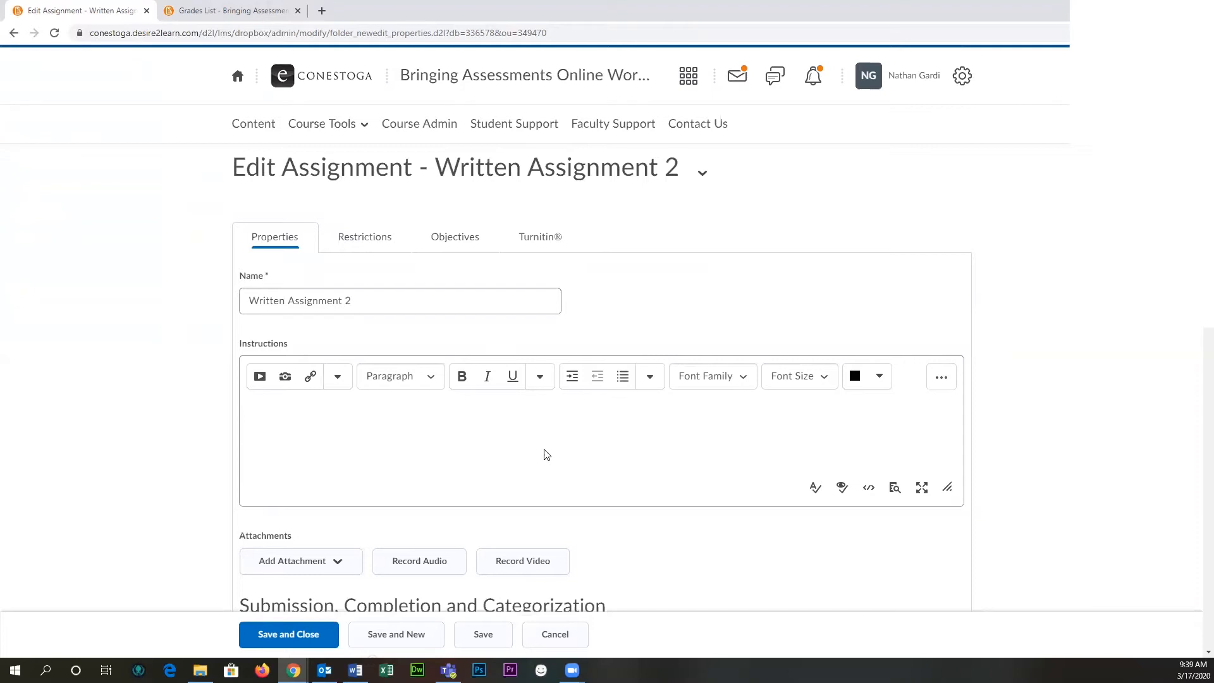
pyautogui.scroll(-8, 580, 388)
pyautogui.scroll(-10, 581, 388)
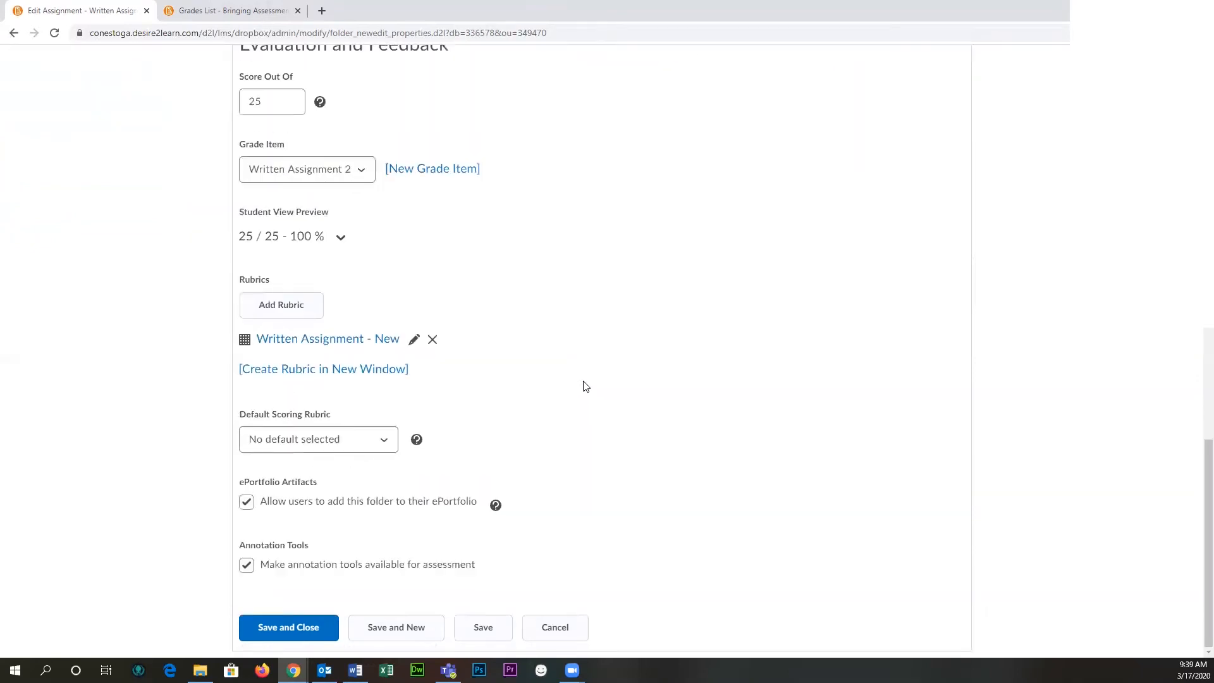
pyautogui.scroll(18, 580, 387)
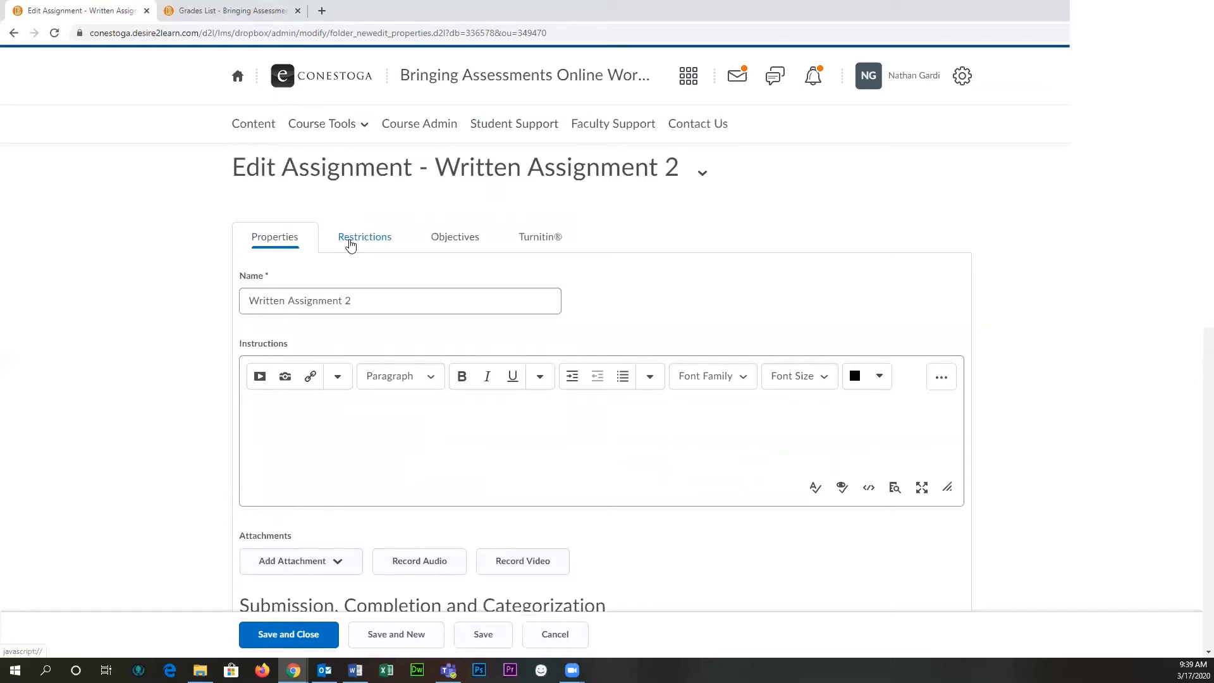
# In the assignment's restrictions, enable a start date and a due date, and set the due date to 3/17/2020
pyautogui.click(365, 244)
pyautogui.scroll(-3, 903, 228)
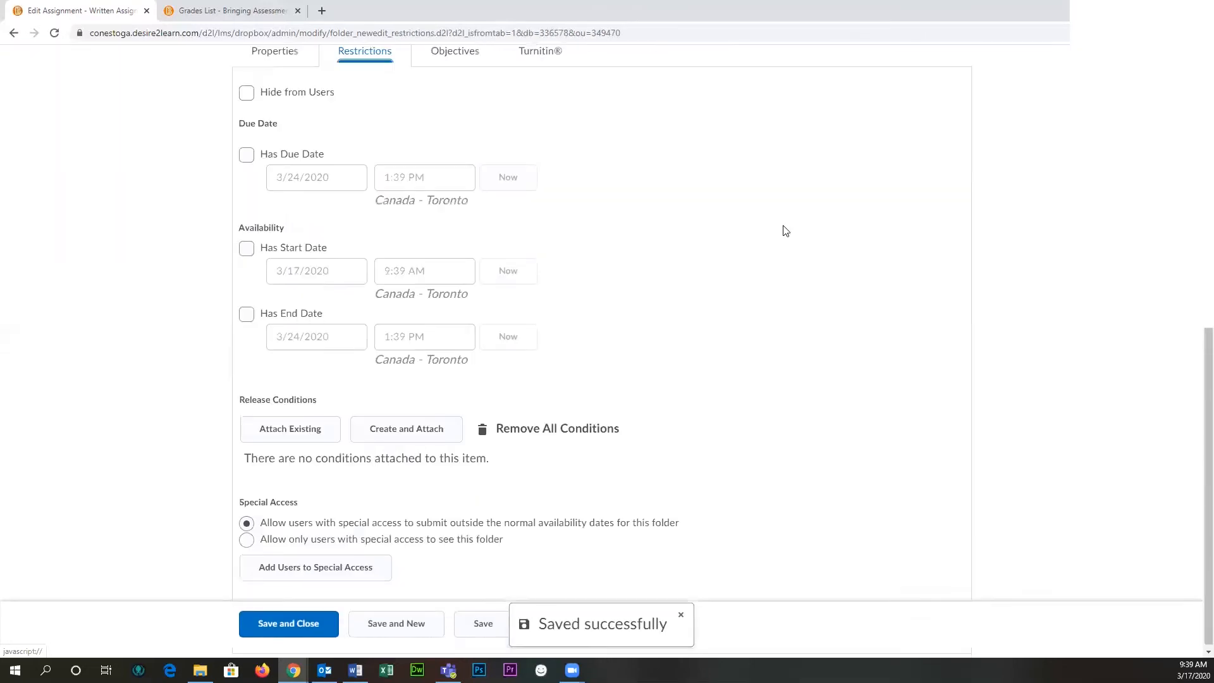
pyautogui.scroll(1, 783, 231)
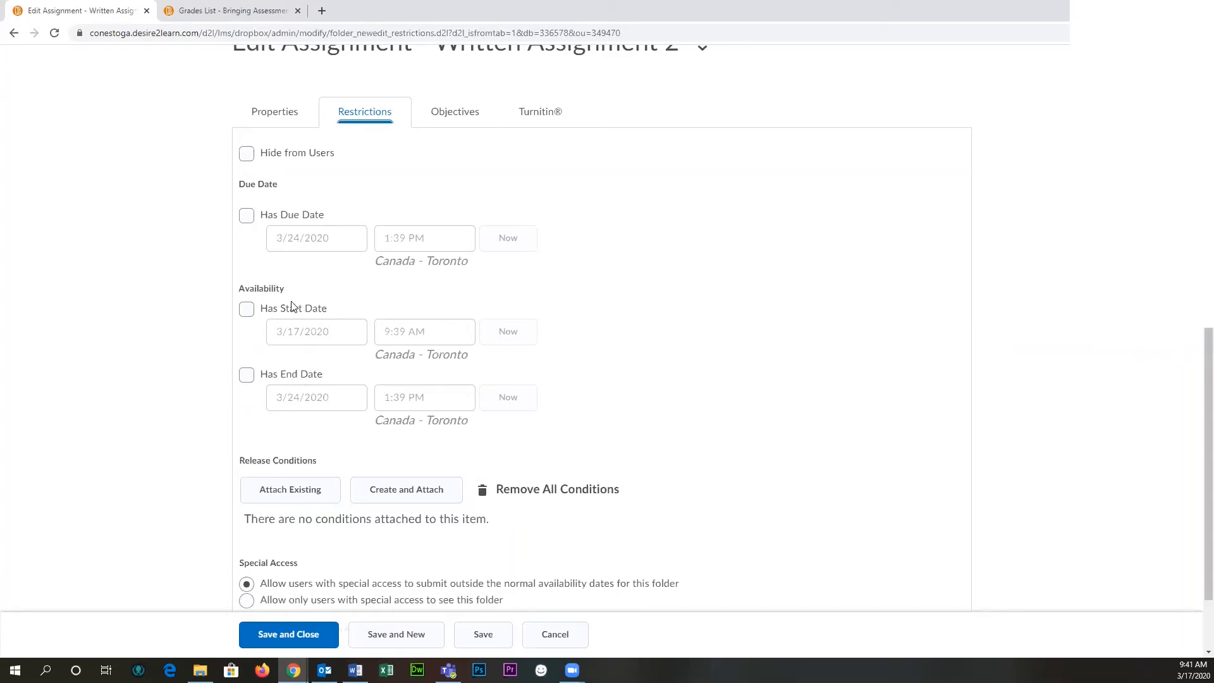
pyautogui.click(264, 308)
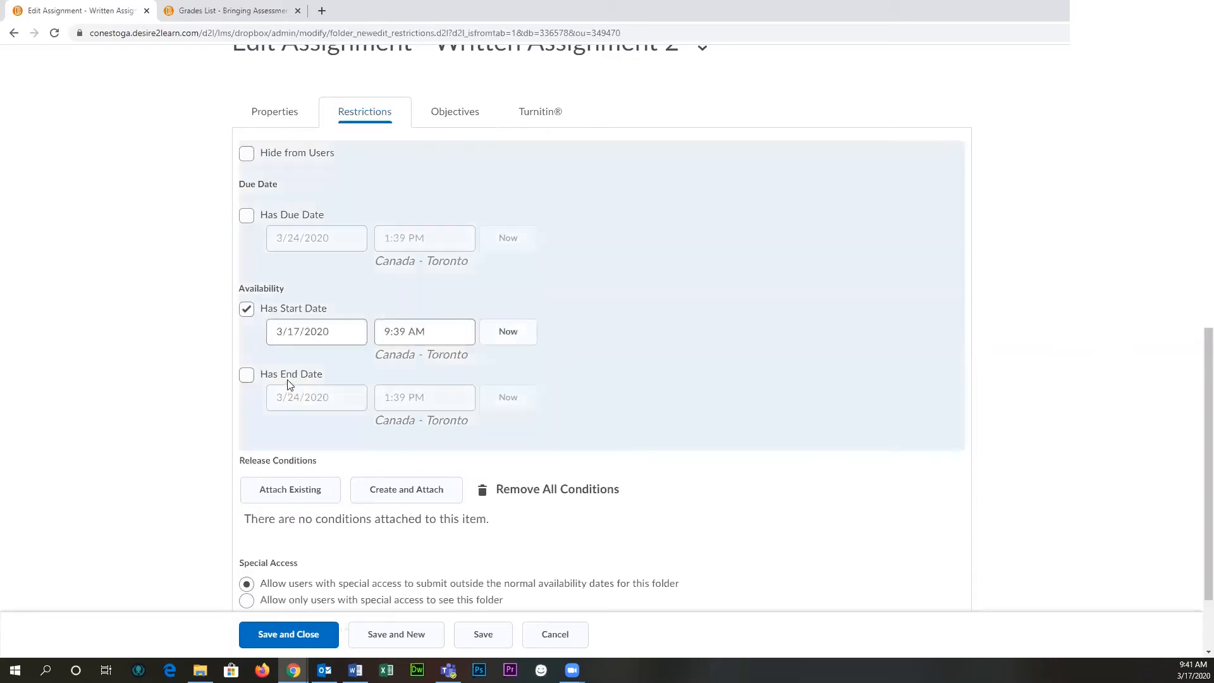
pyautogui.click(295, 215)
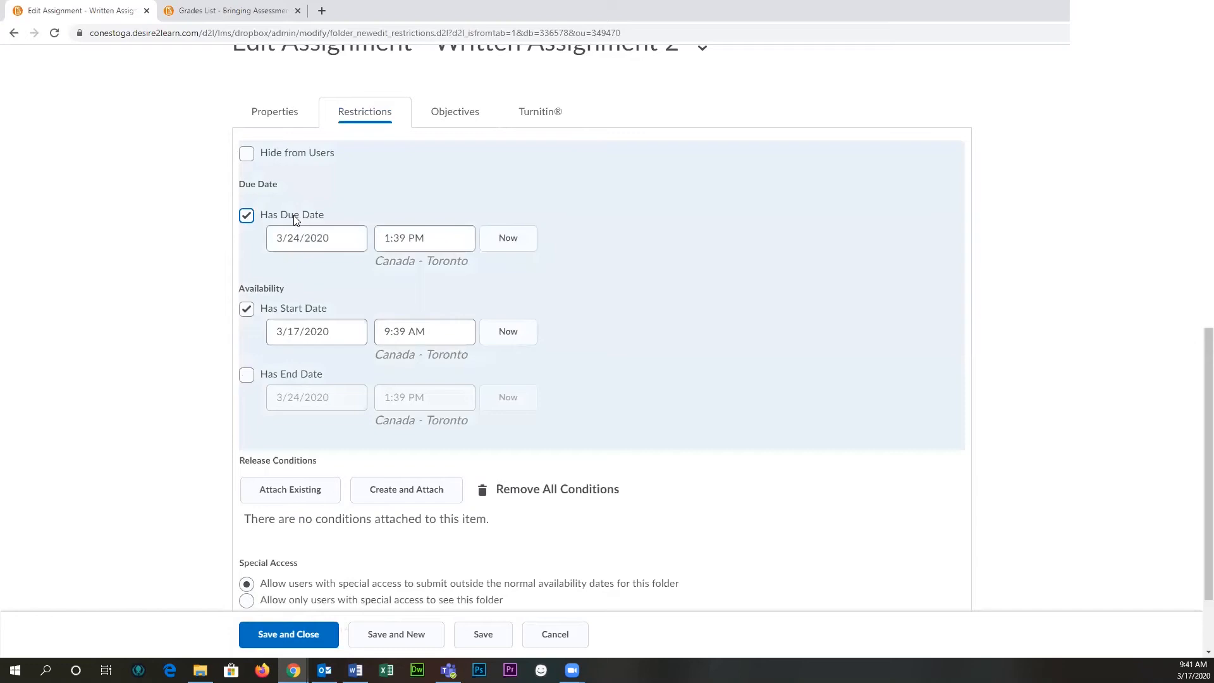
pyautogui.click(297, 238)
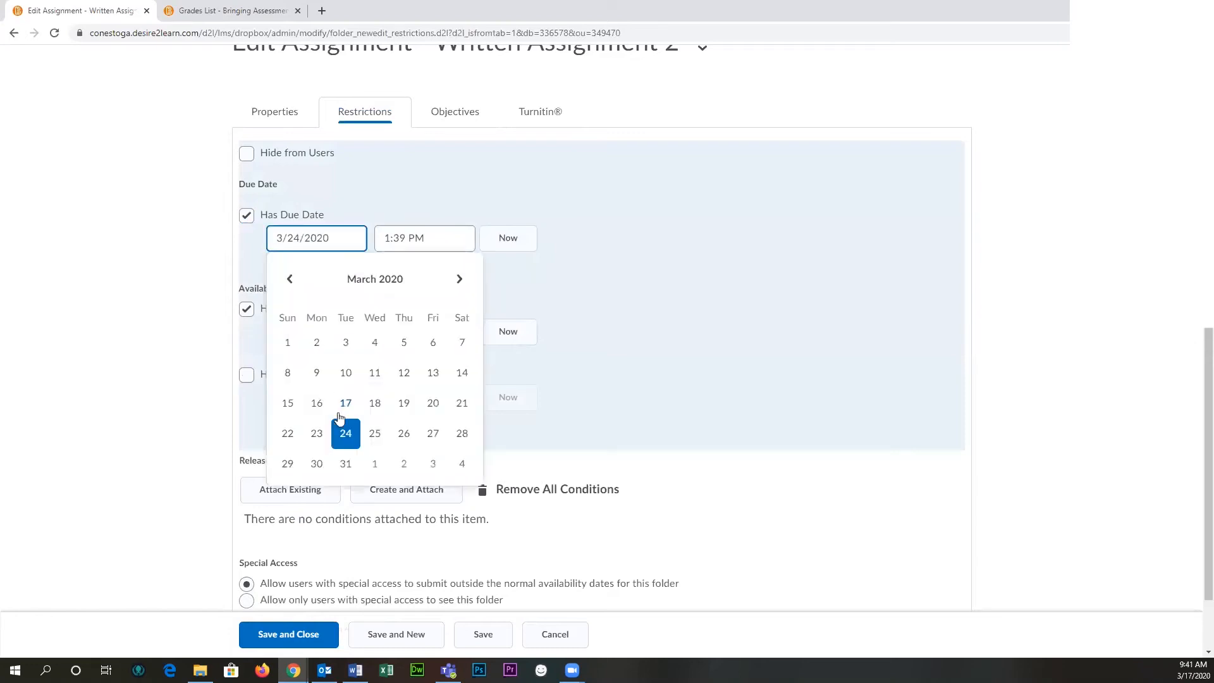
pyautogui.click(345, 401)
# Set the assignment's start time to 9:30 AM and its due time to 10:30 AM
pyautogui.click(399, 329)
pyautogui.click(406, 393)
pyautogui.click(421, 247)
pyautogui.scroll(2, 415, 297)
pyautogui.click(415, 296)
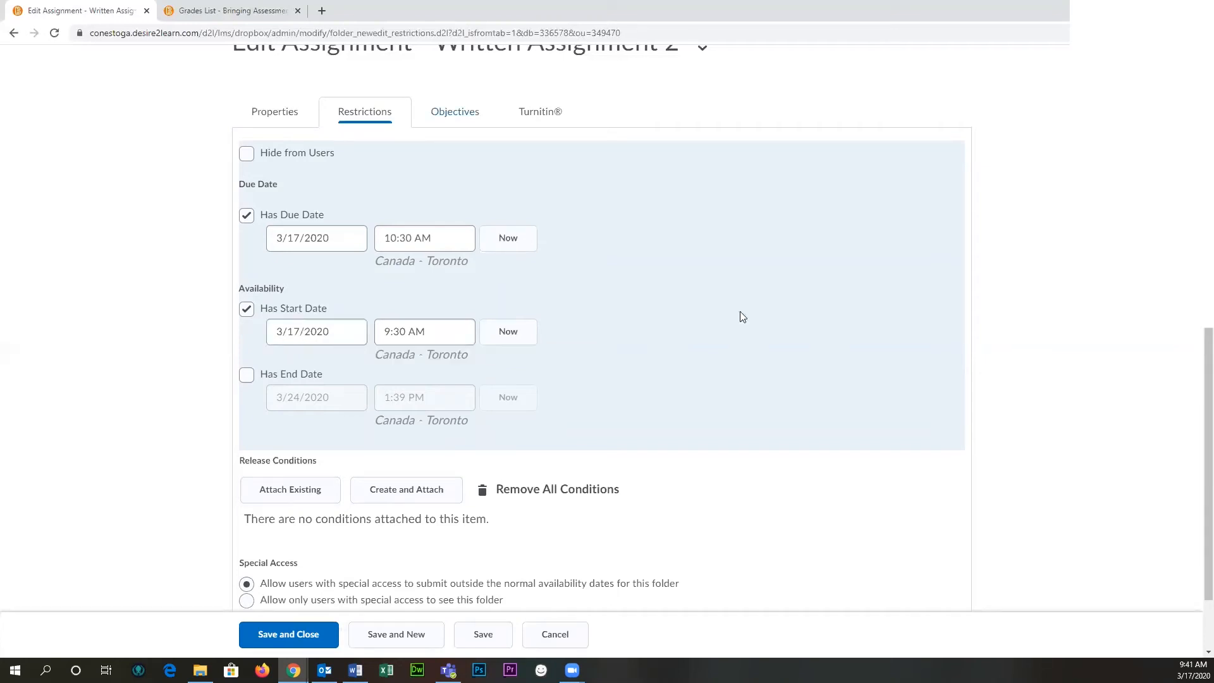
# Enable GradeMark and Originality Check for this folder in the assignment's Turnitin settings
pyautogui.click(540, 113)
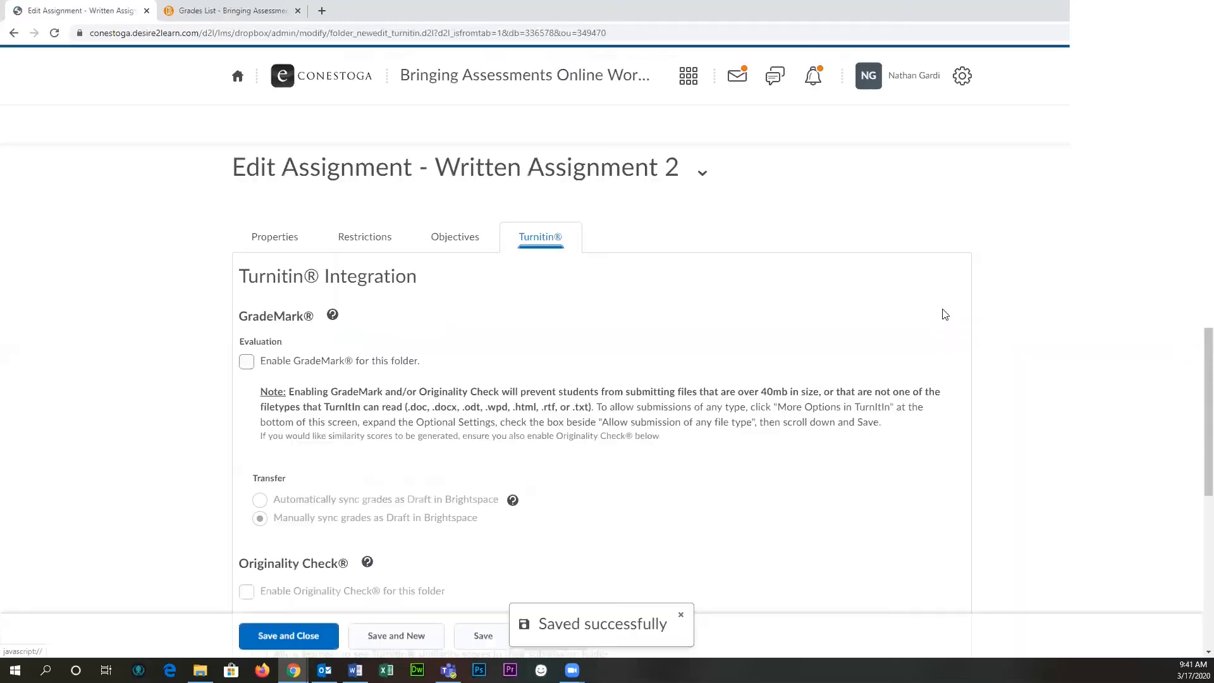
pyautogui.scroll(-3, 945, 314)
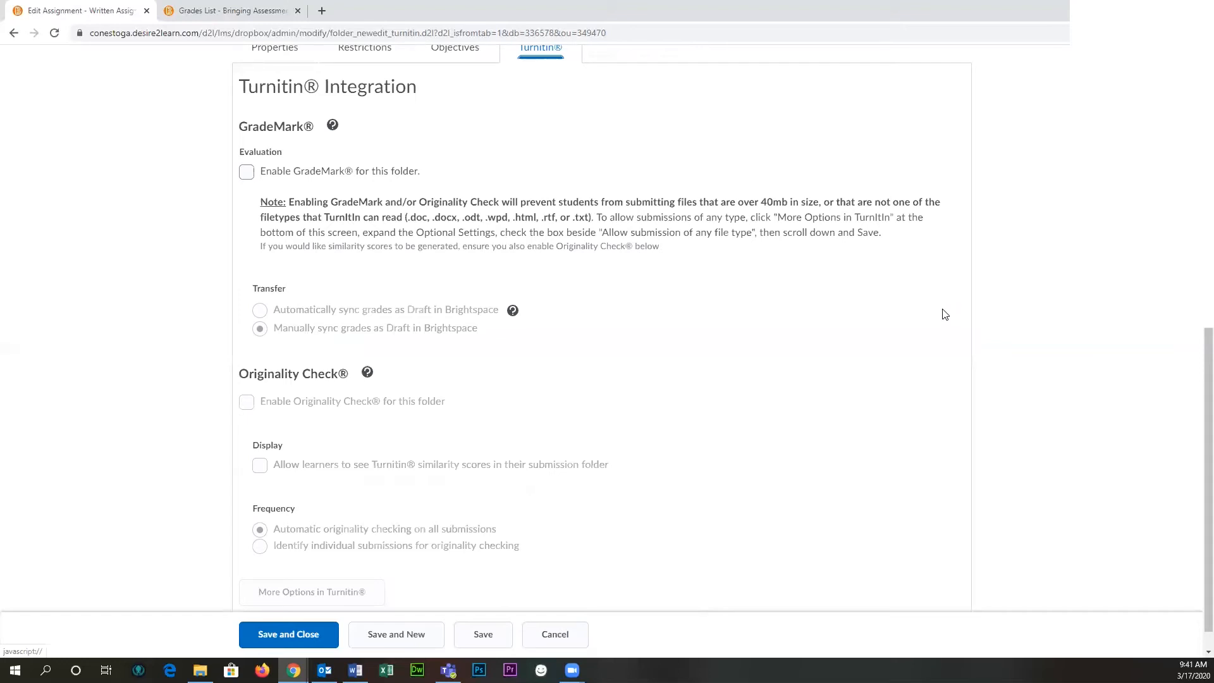
pyautogui.click(246, 171)
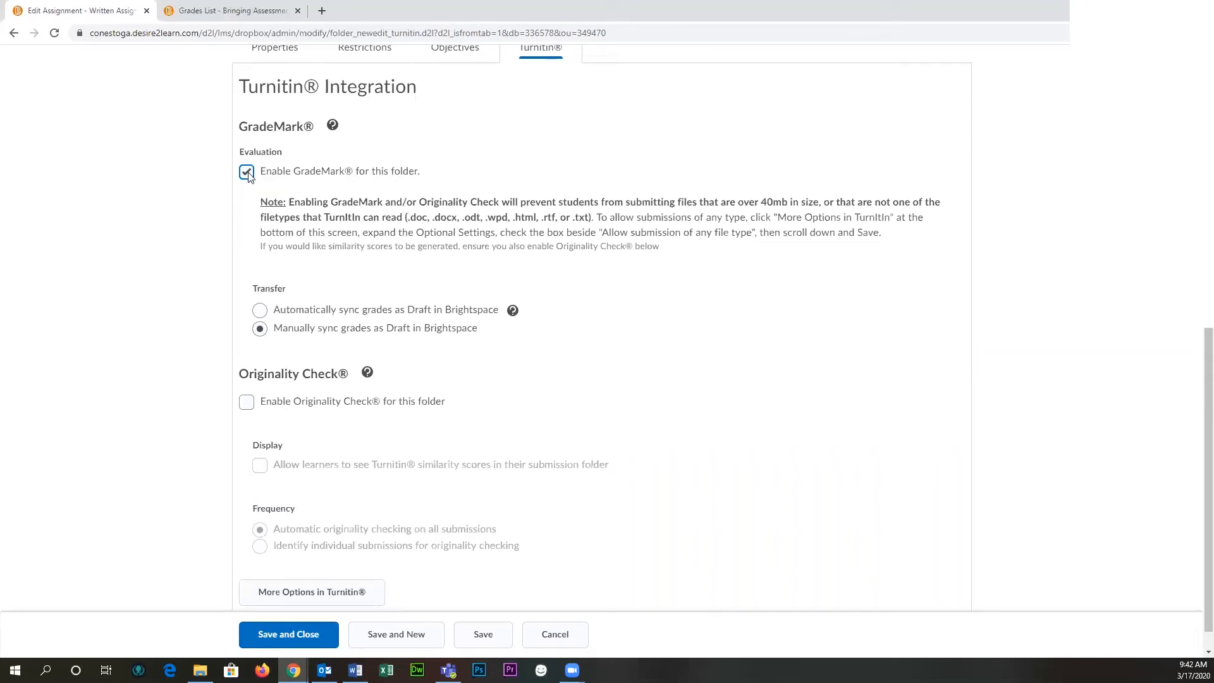
pyautogui.click(246, 402)
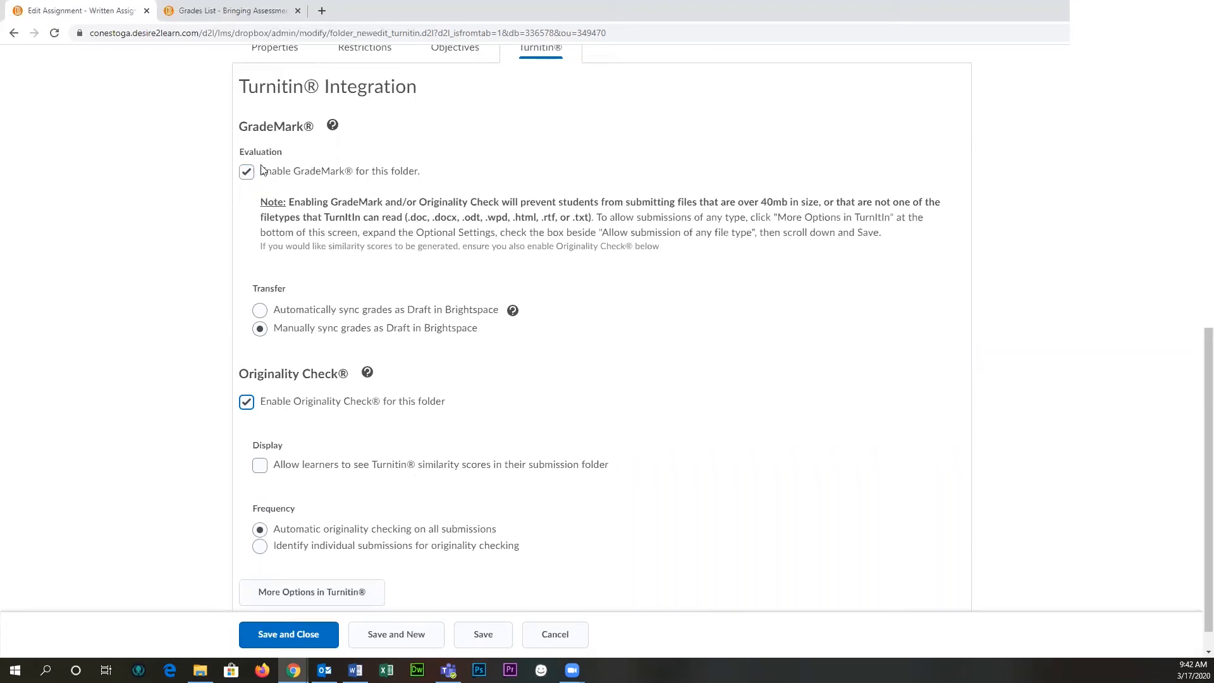
# Review the Turnitin grade transfer, similarity score display and originality checking frequency options, along with the assignment title
pyautogui.scroll(-1, 335, 430)
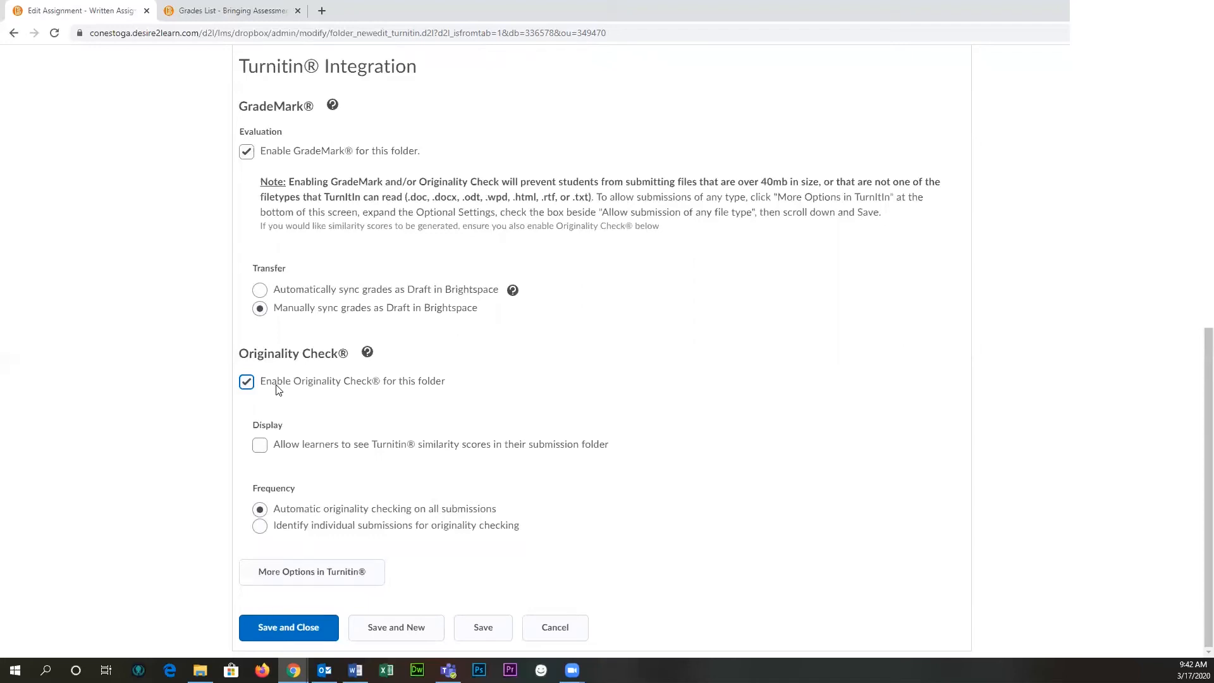
pyautogui.scroll(2, 279, 391)
pyautogui.scroll(-2, 285, 504)
pyautogui.click(516, 512)
pyautogui.click(494, 513)
pyautogui.scroll(3, 454, 312)
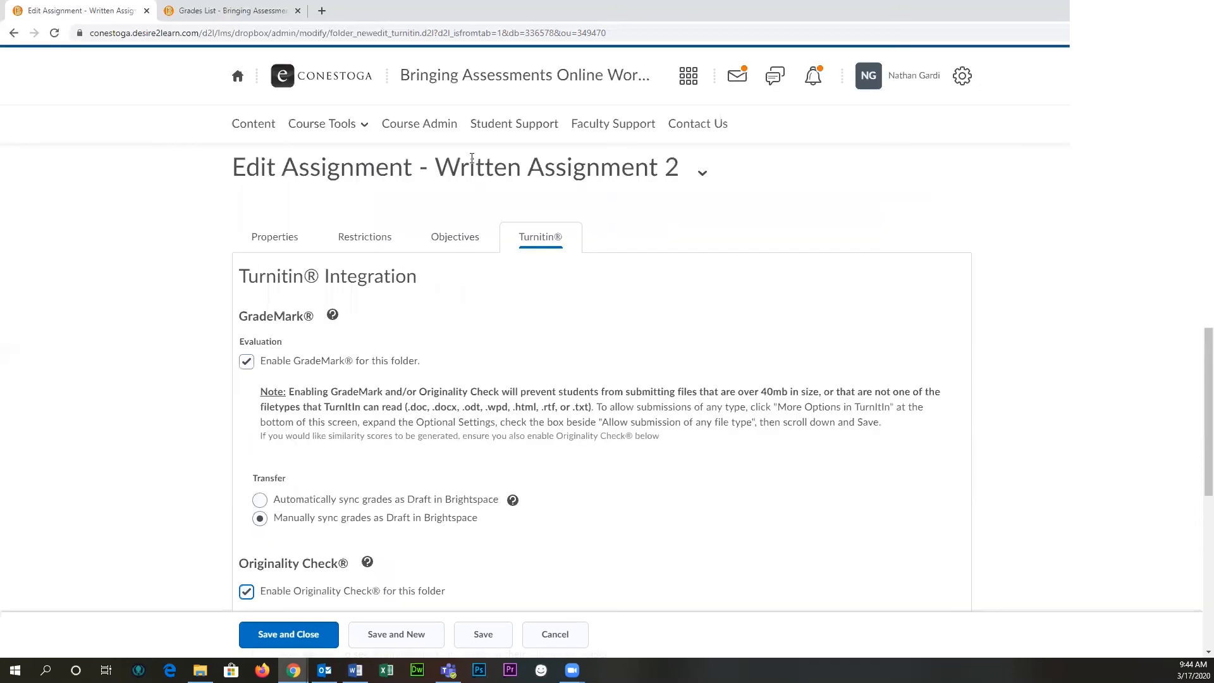
pyautogui.moveTo(434, 167); pyautogui.dragTo(696, 170)
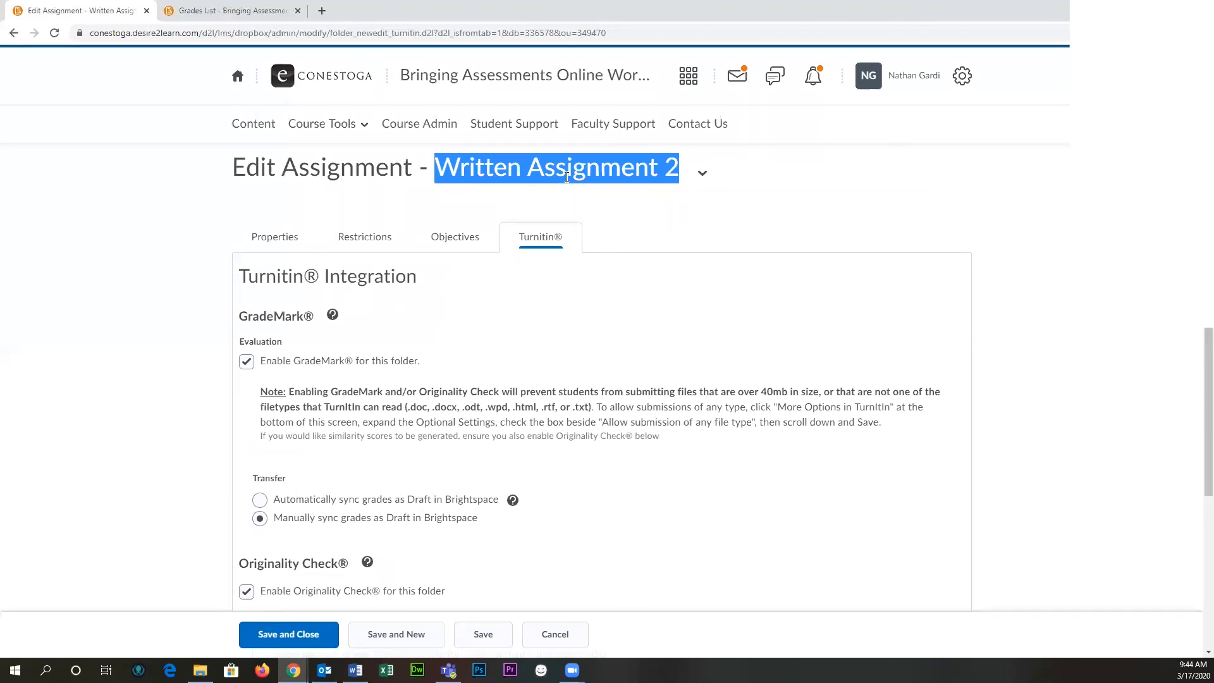
# Recheck the originality display and frequency options, and save and close the assignment
pyautogui.scroll(-3, 548, 253)
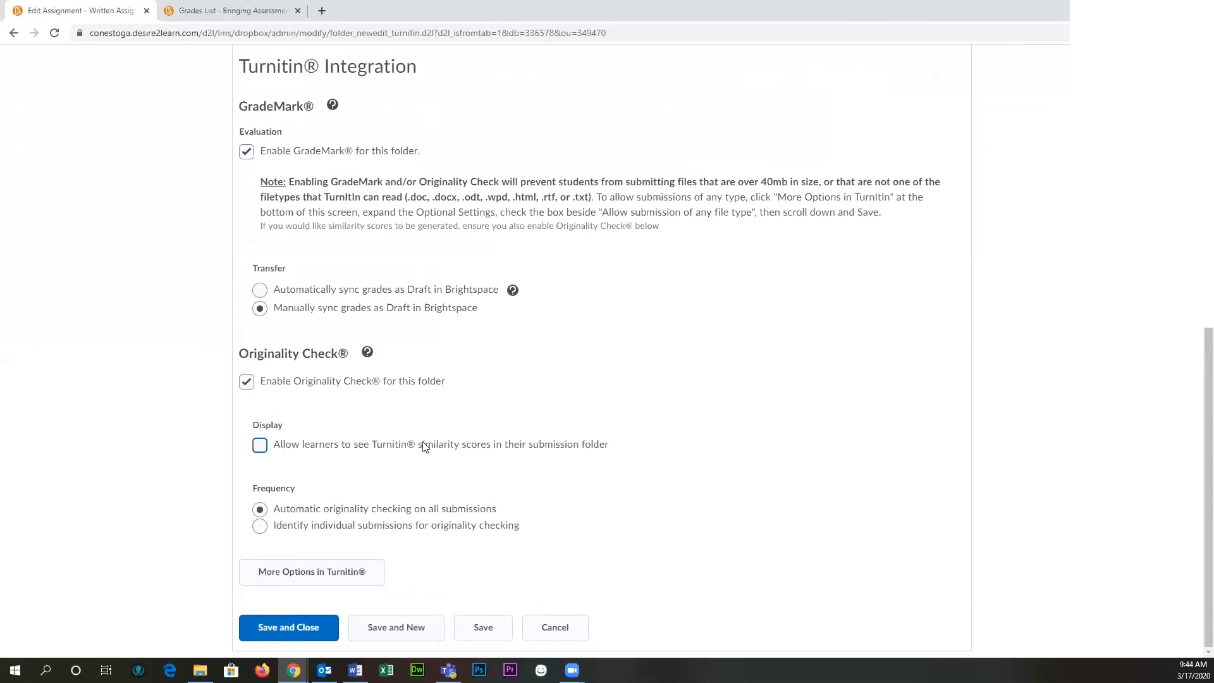
pyautogui.scroll(1, 420, 447)
pyautogui.scroll(-1, 250, 404)
pyautogui.click(292, 628)
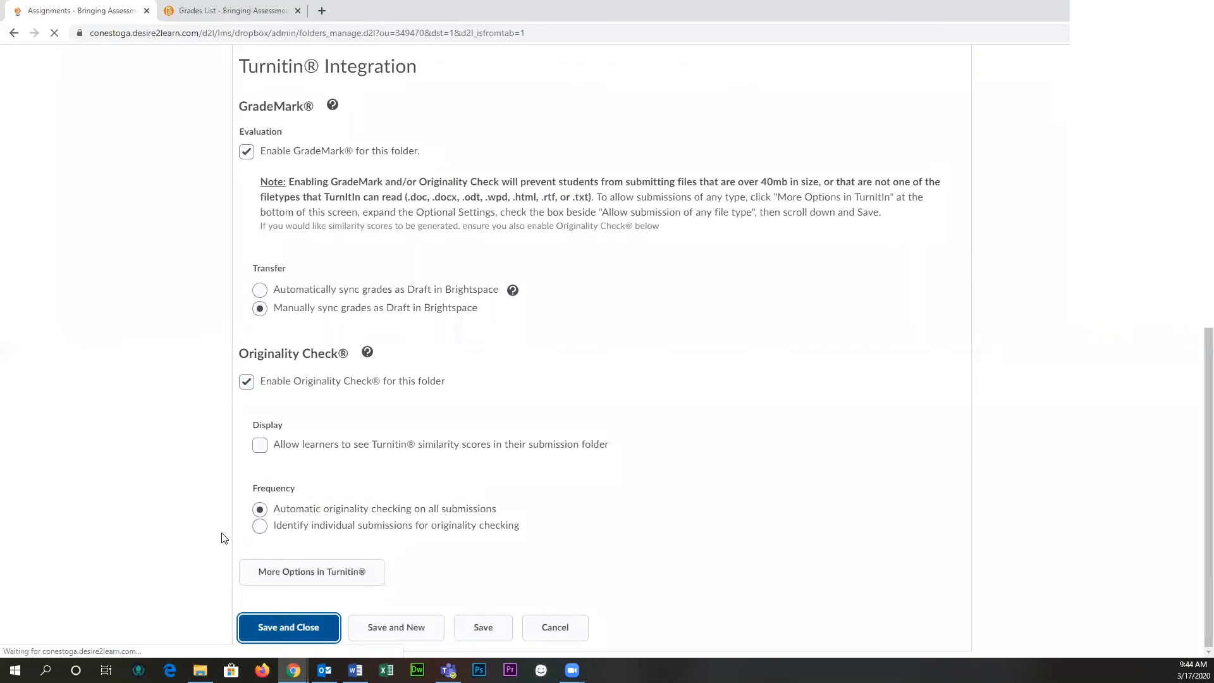